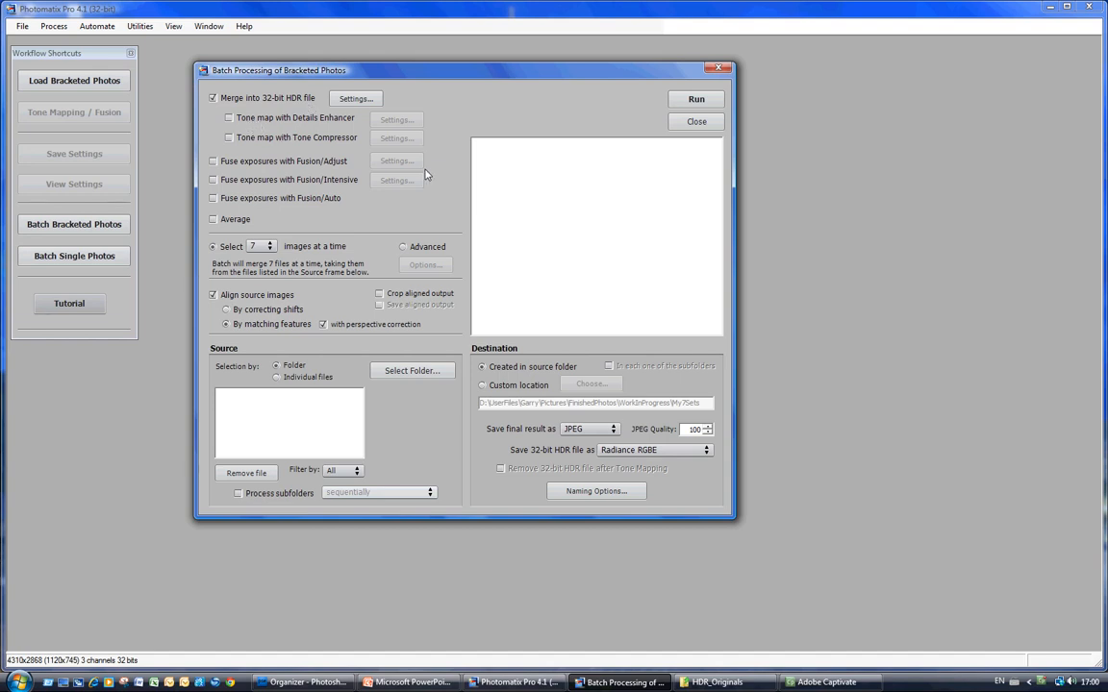
Choose the My3Sets folder as the source of the bracketed photos for the batch.
click(392, 374)
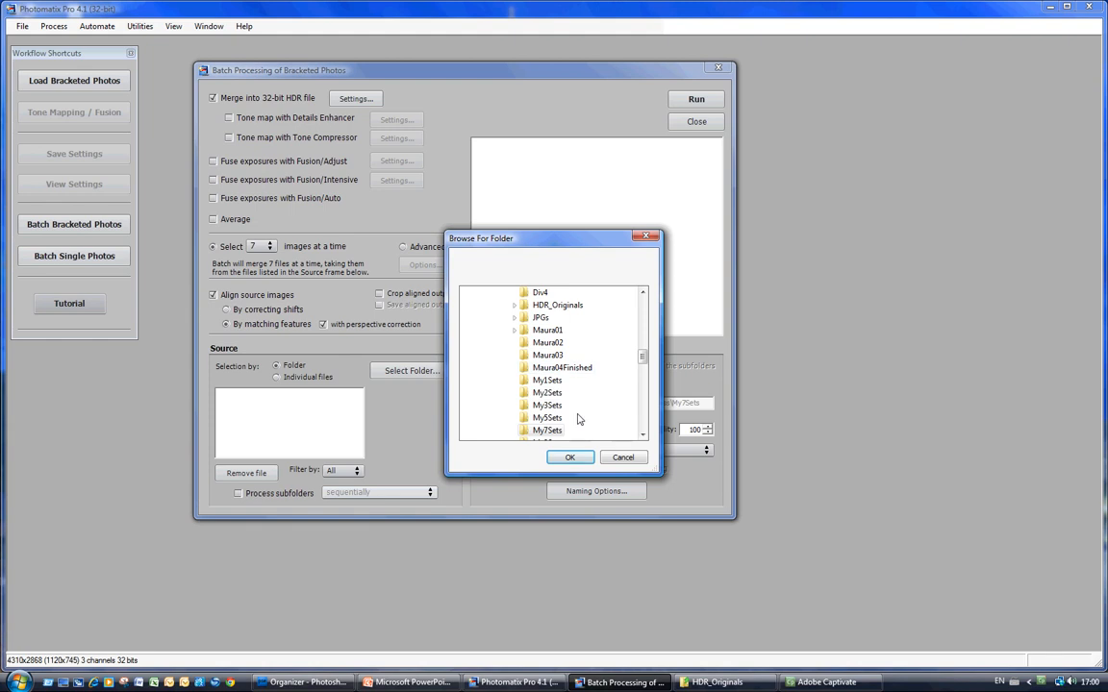
click(548, 406)
click(569, 456)
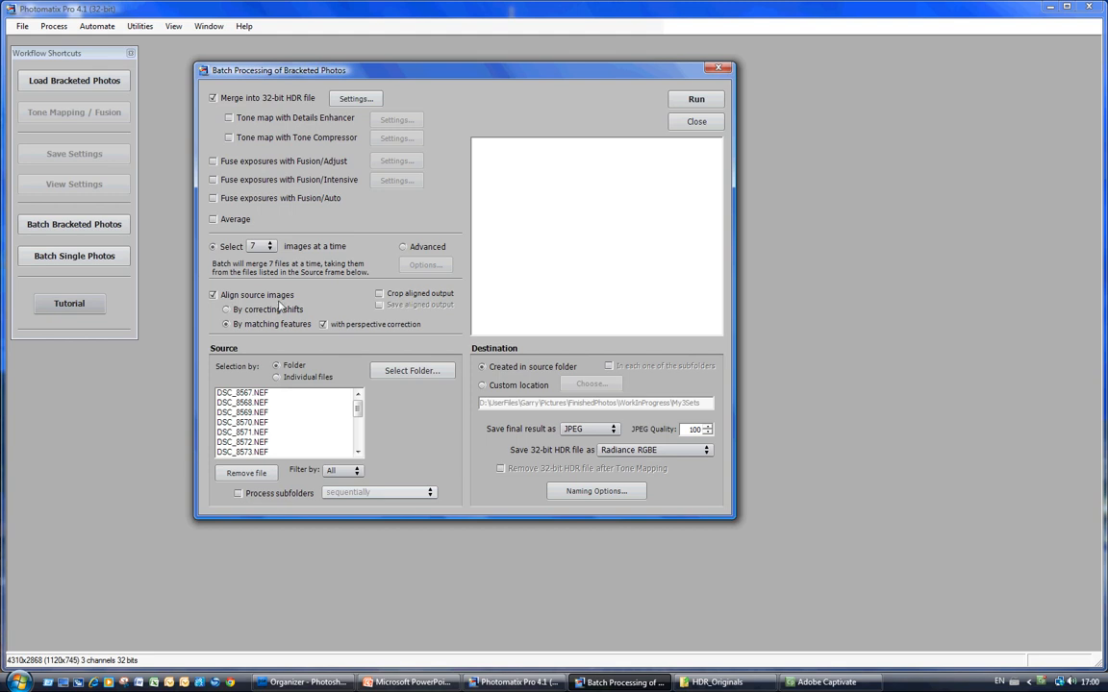
Set the batch to merge 3 images at a time.
click(271, 249)
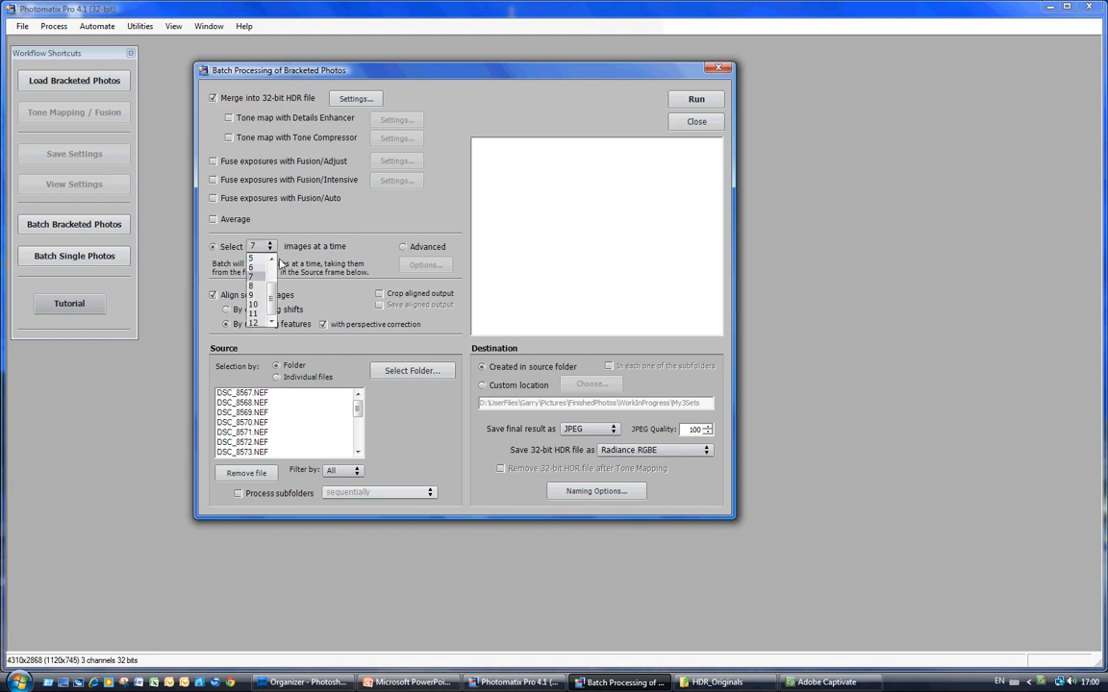
click(273, 260)
click(273, 260)
click(273, 259)
click(250, 268)
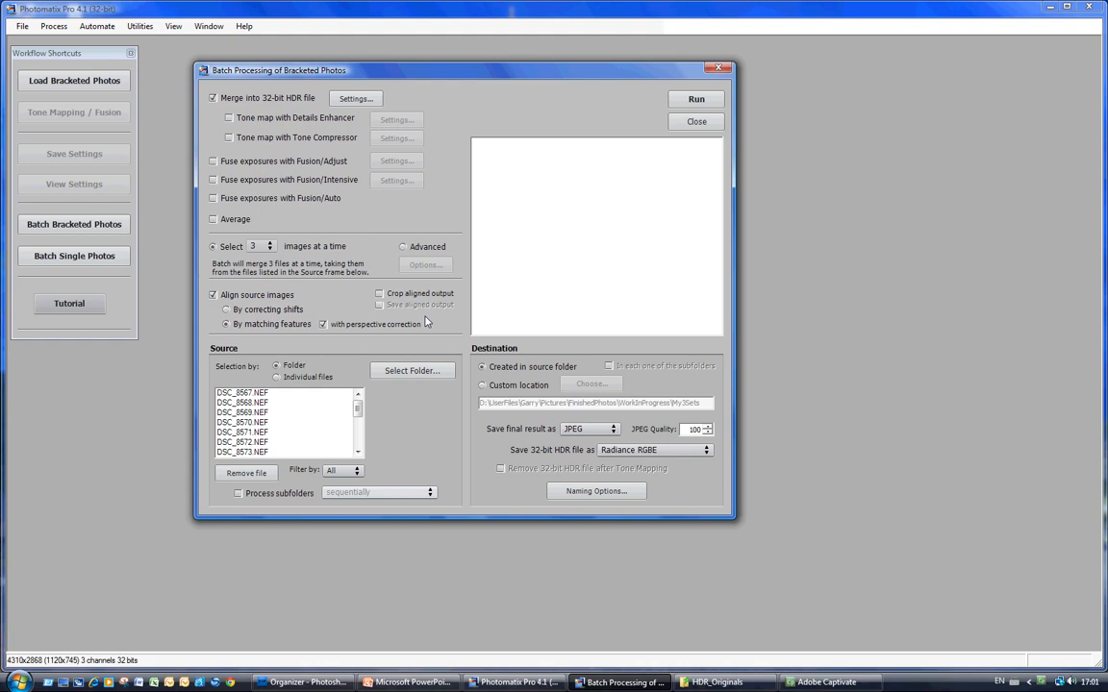
Set the destination to a custom location, using the HDR_Originals folder inside WorkInProgress.
click(483, 386)
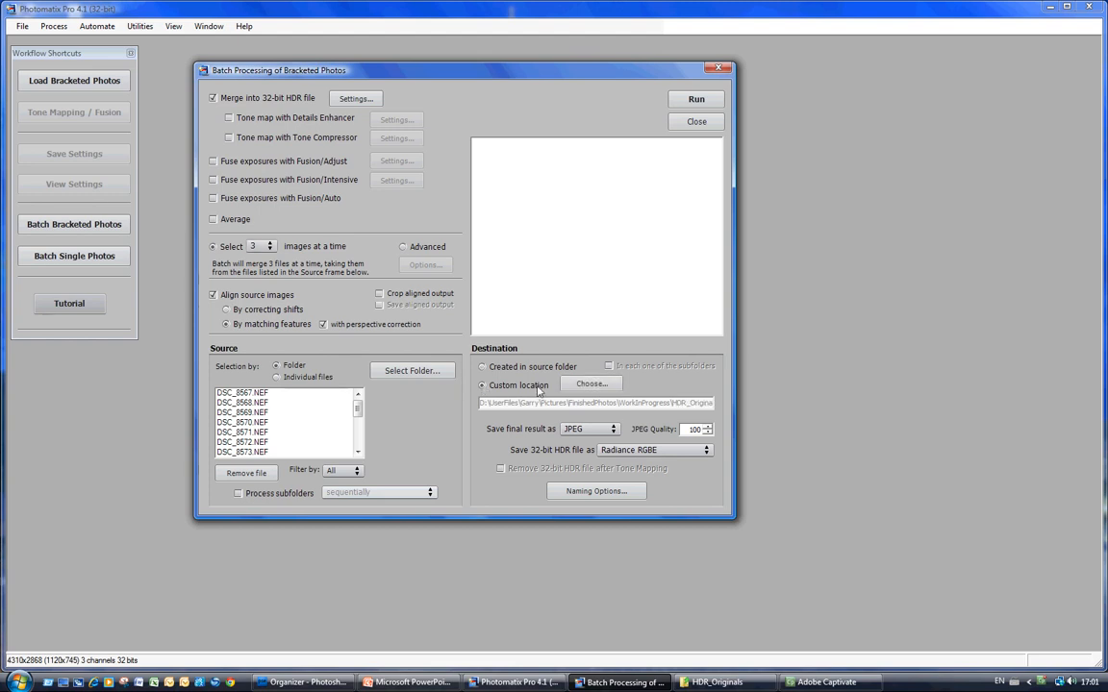
click(587, 384)
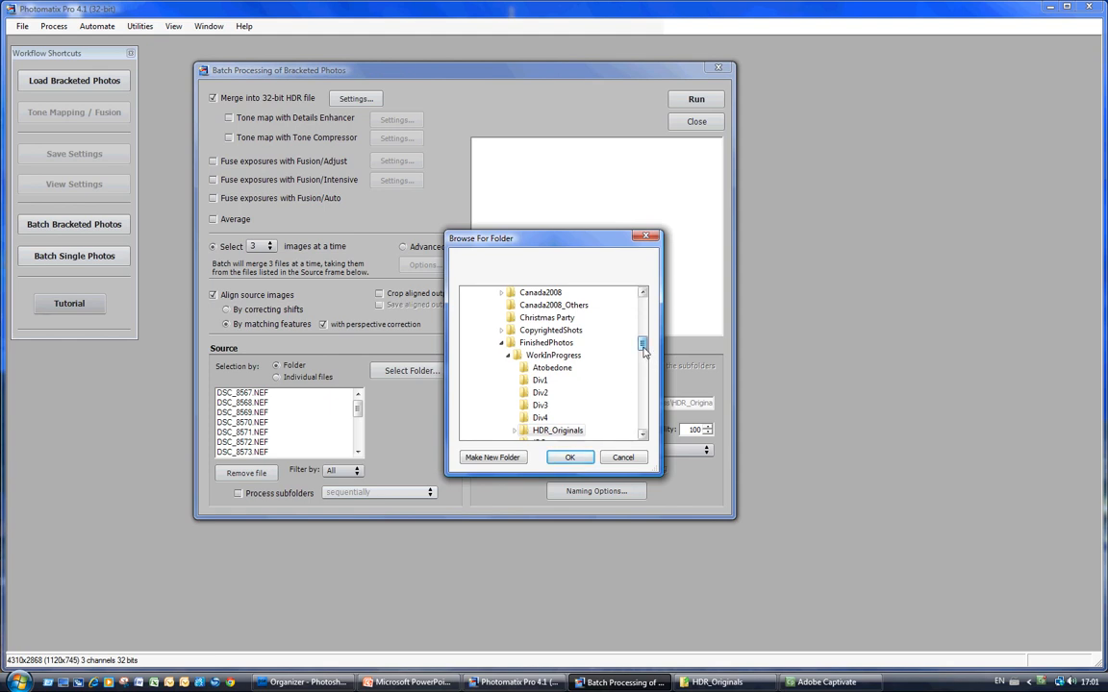
click(557, 430)
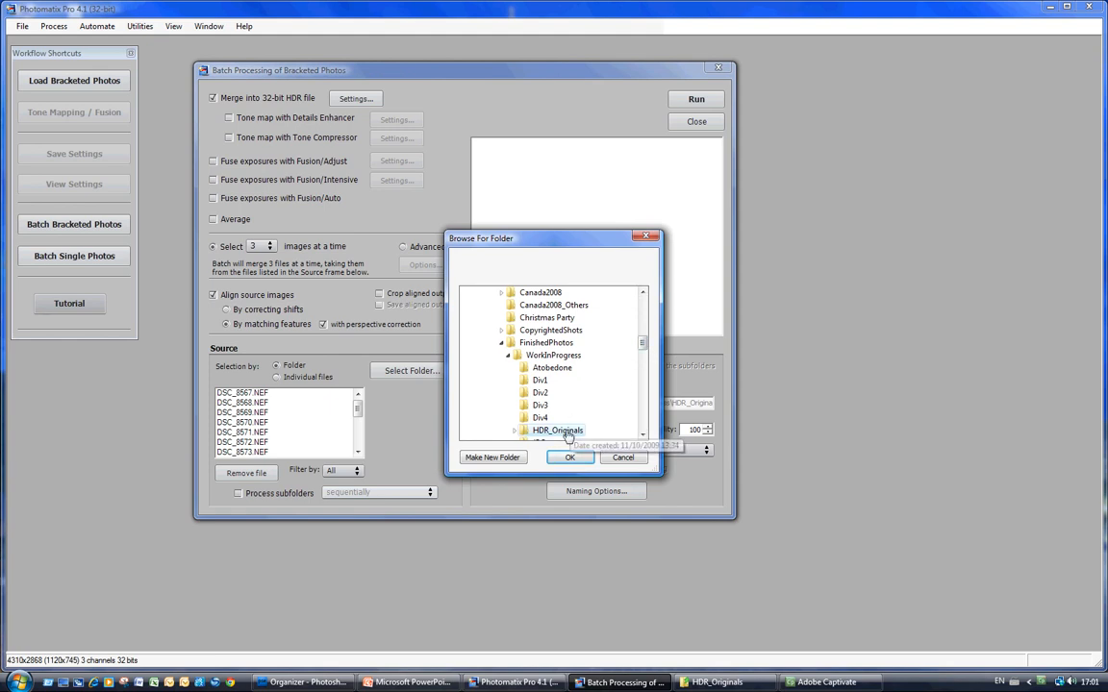
click(568, 459)
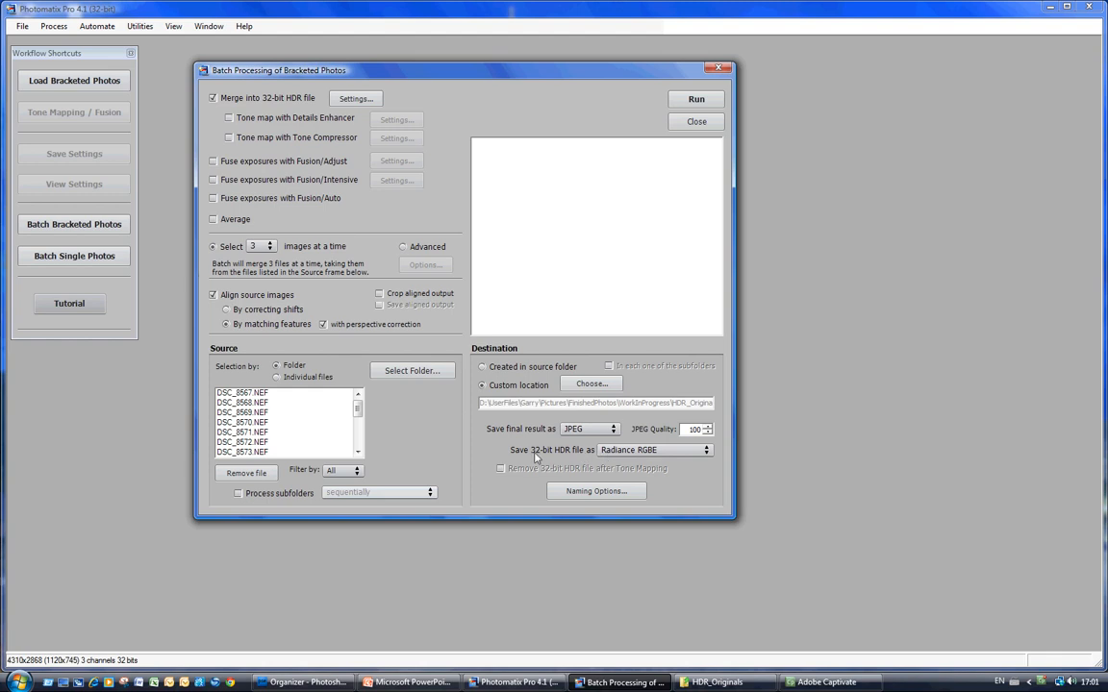
Enable tone mapping with Details Enhancer, inspect its settings, and turn the option back off.
click(230, 119)
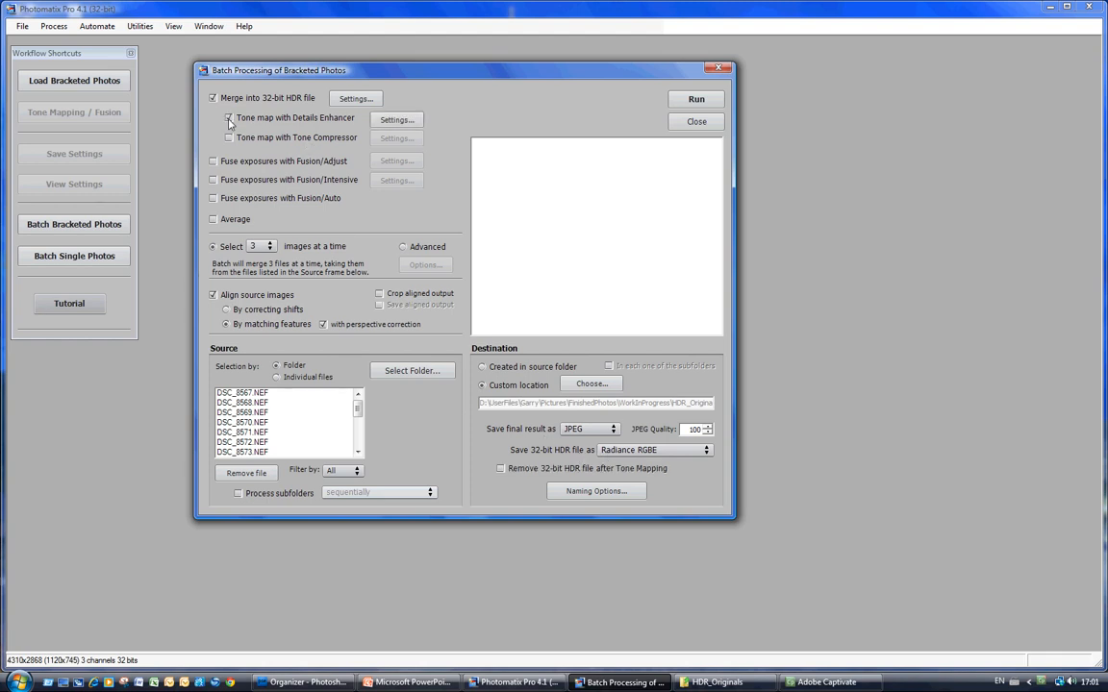
click(406, 121)
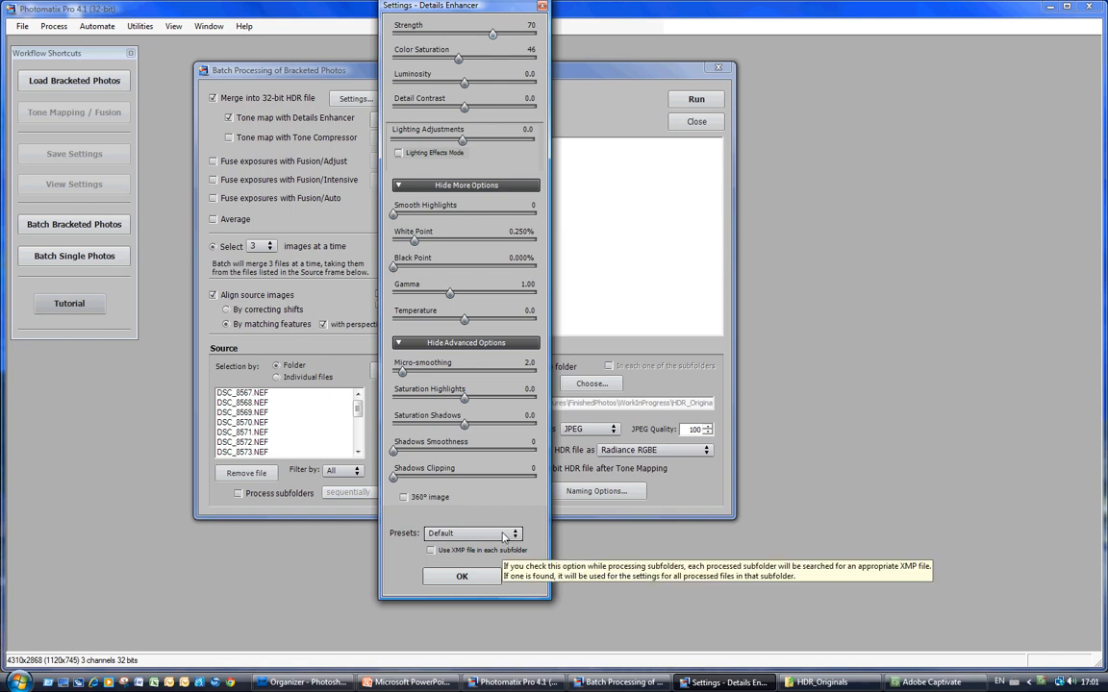
click(540, 7)
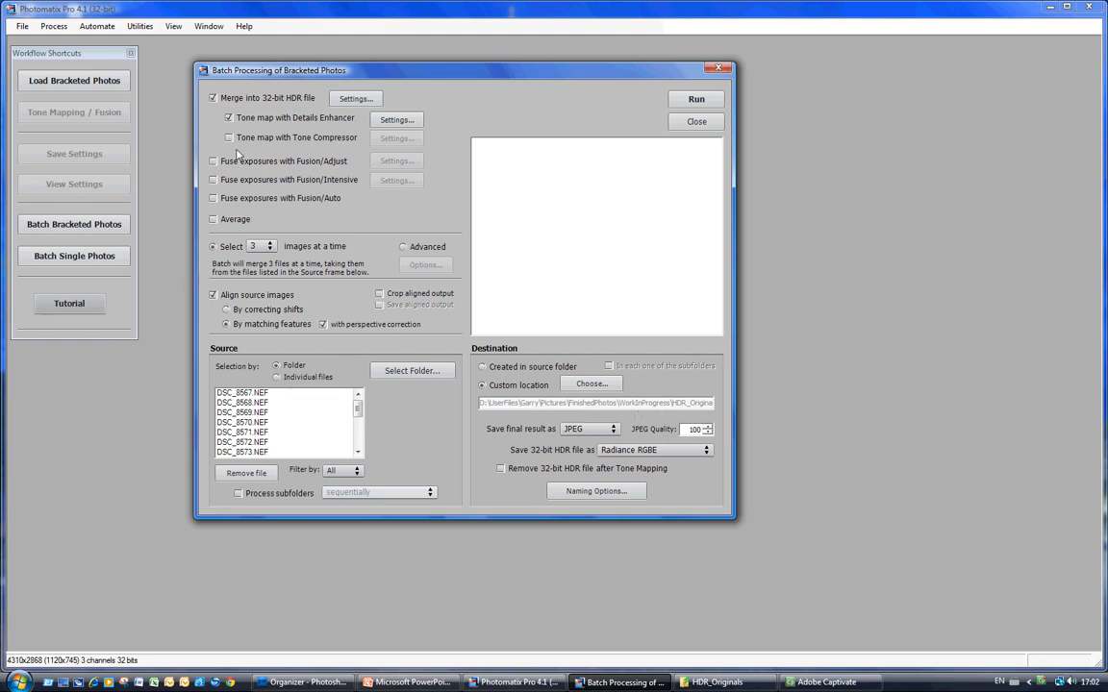
click(228, 118)
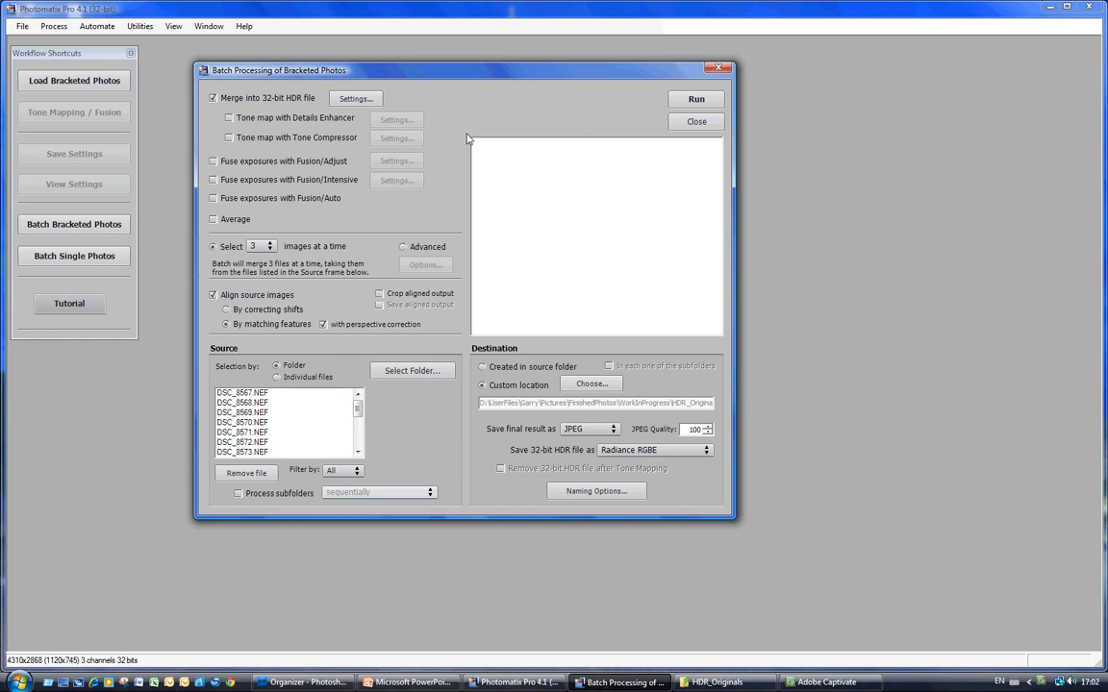
Review the Merge to HDR settings, trying ghost removal and switching it back off before accepting the dialog.
click(332, 101)
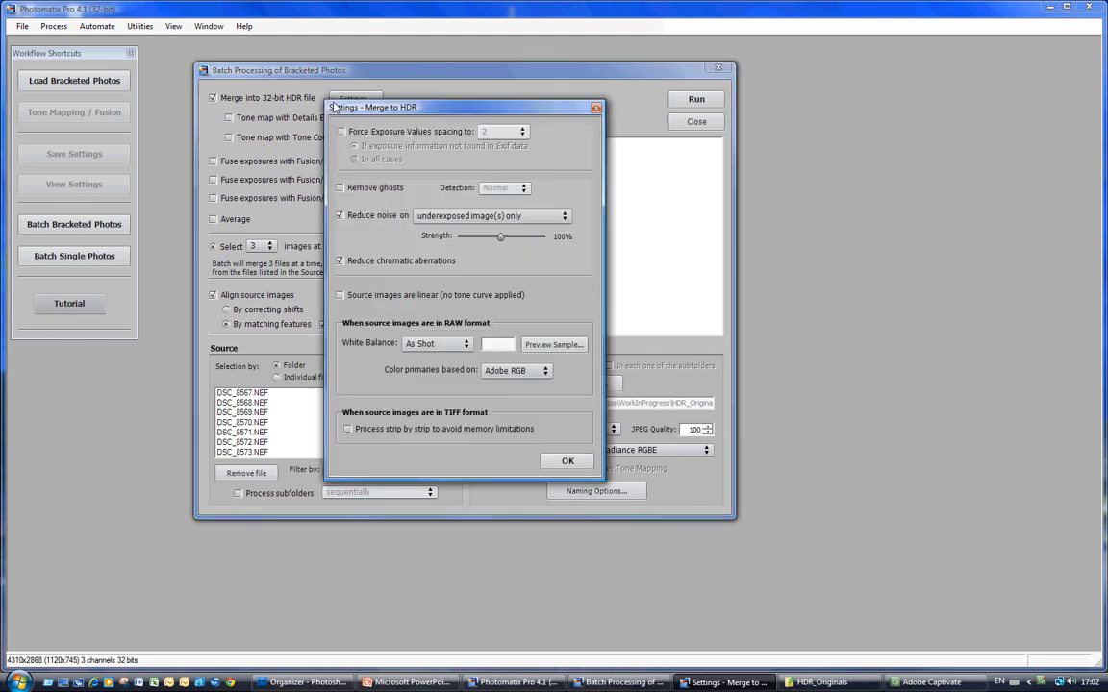
drag(354, 102, 706, 198)
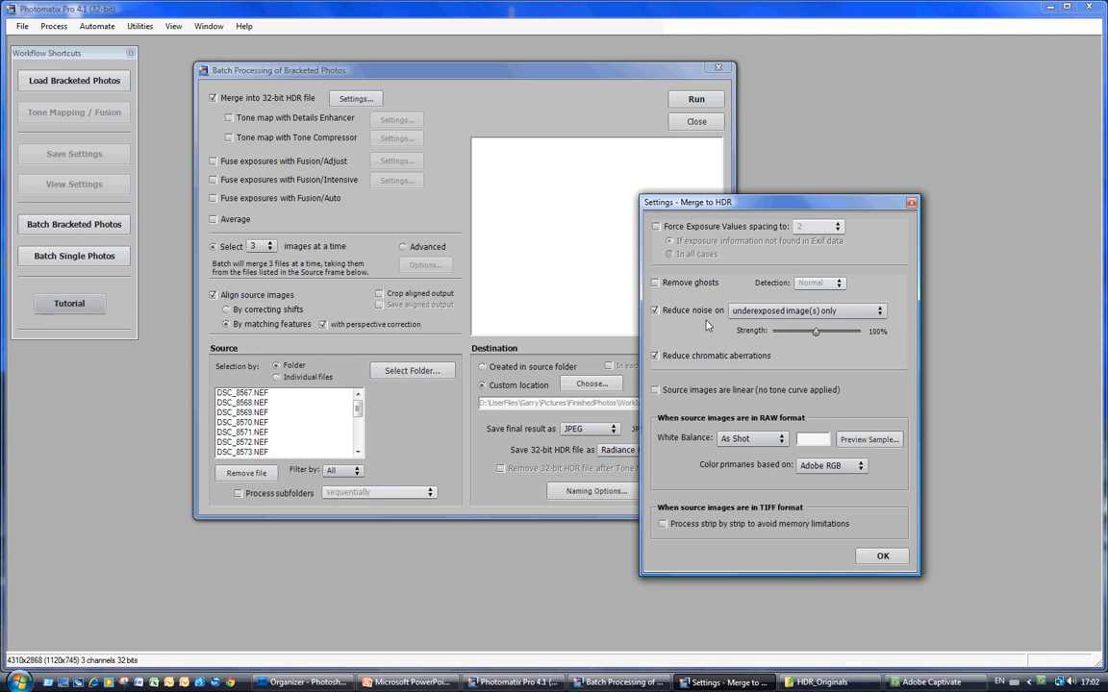
click(656, 283)
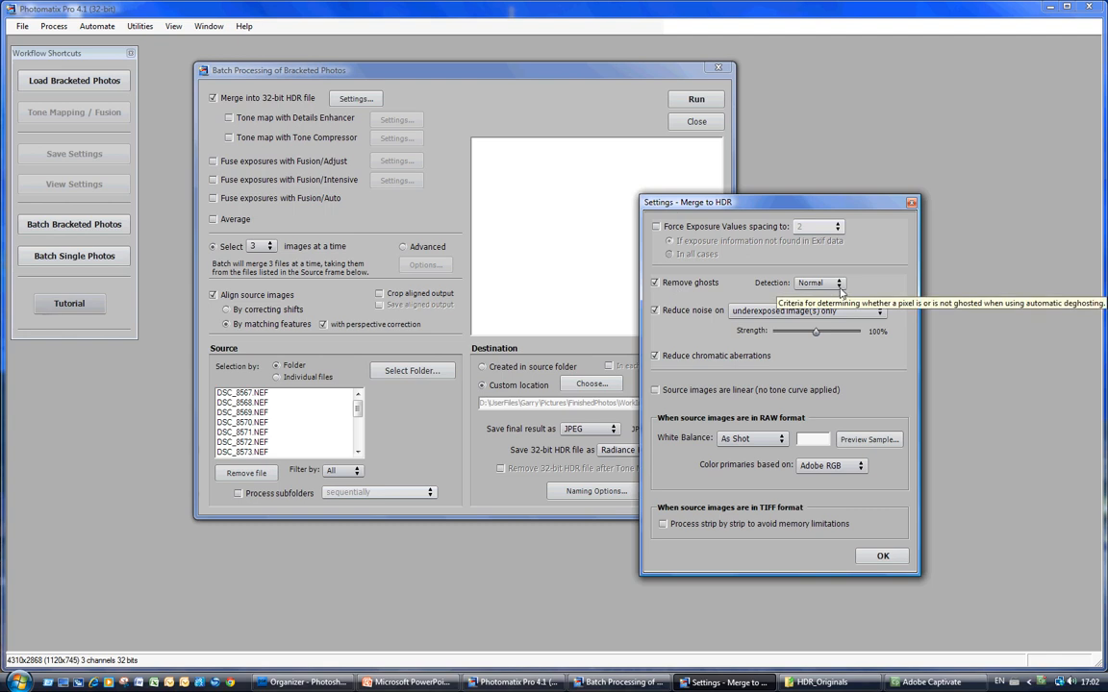
click(660, 285)
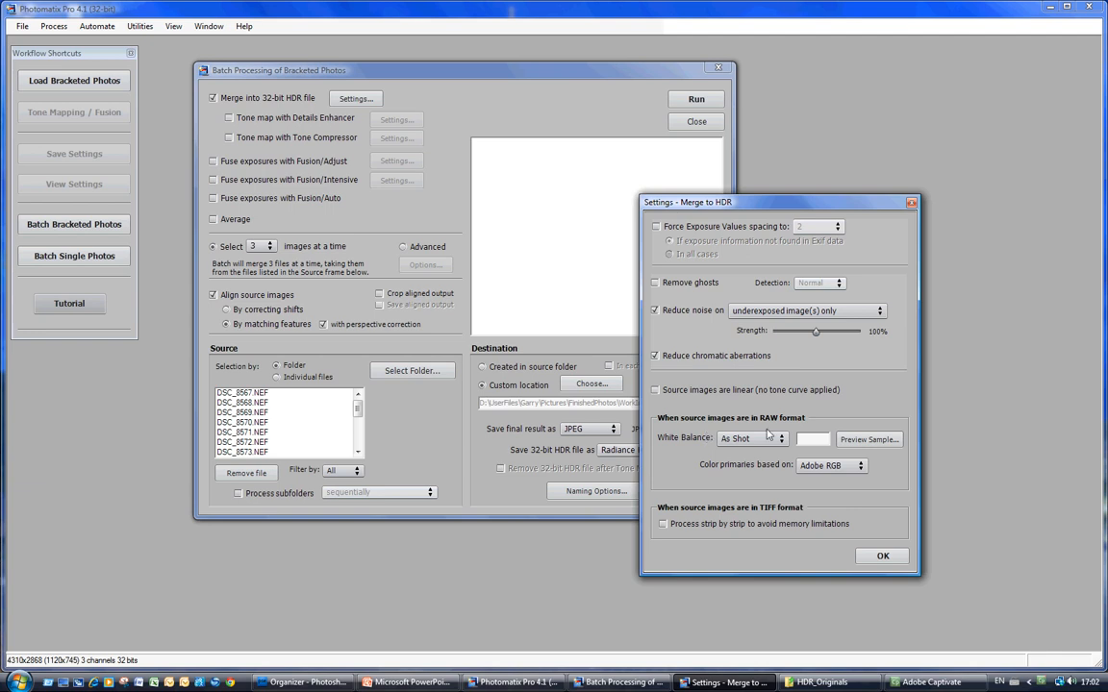
click(882, 557)
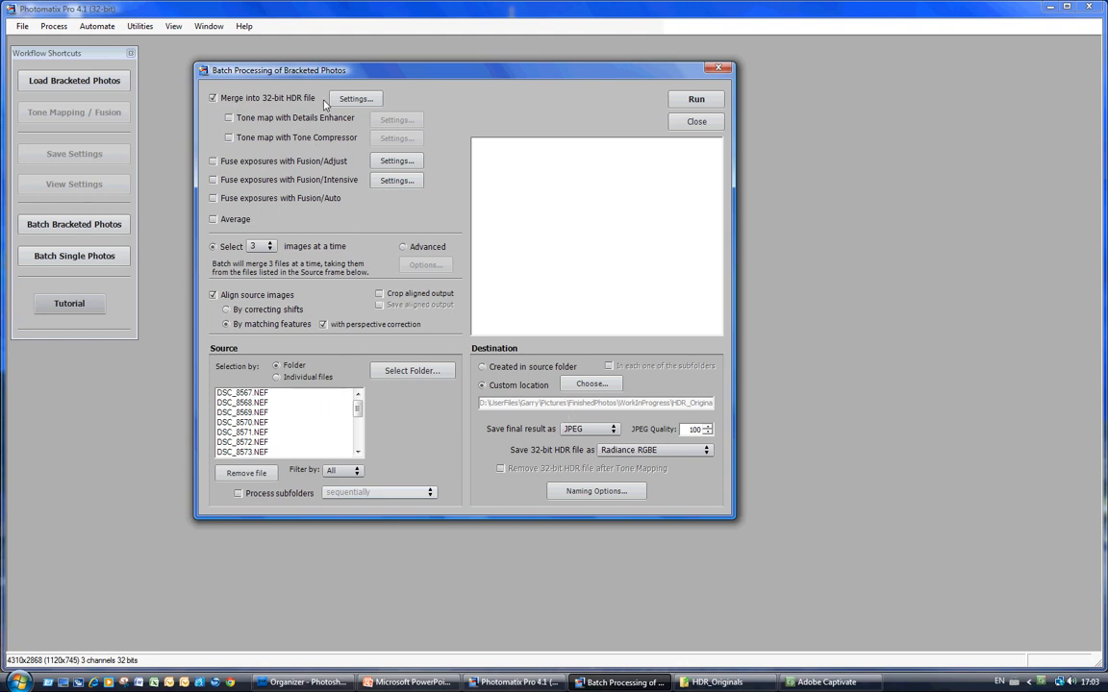
Run the batch merge into 32-bit HDR files and review the processing log.
click(696, 101)
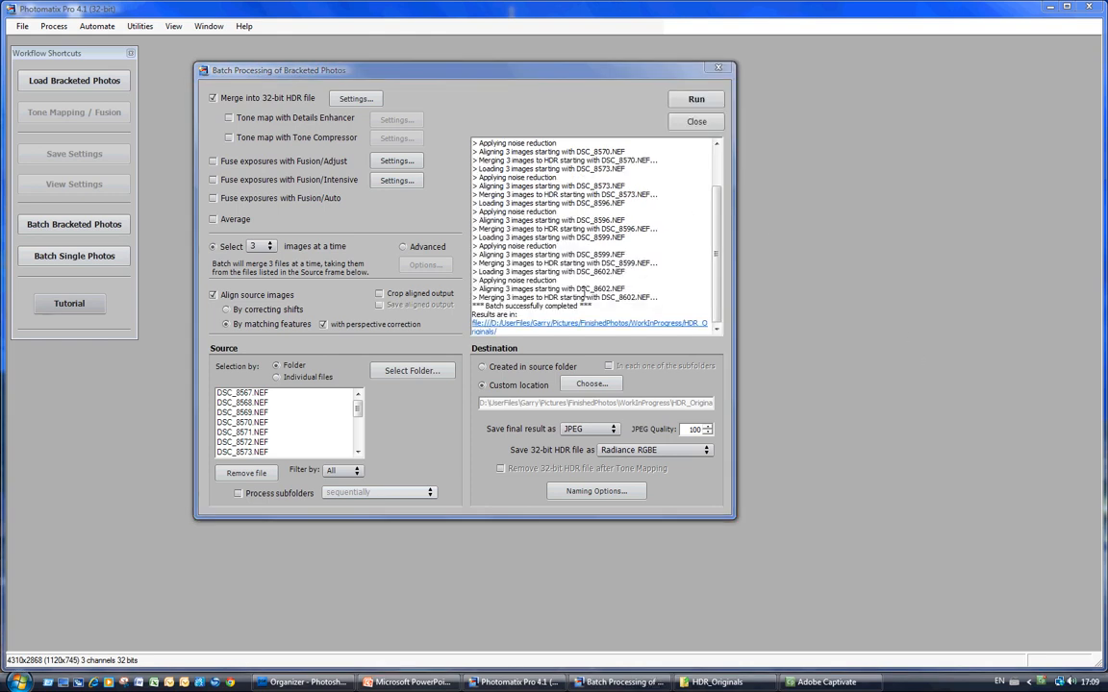
click(595, 306)
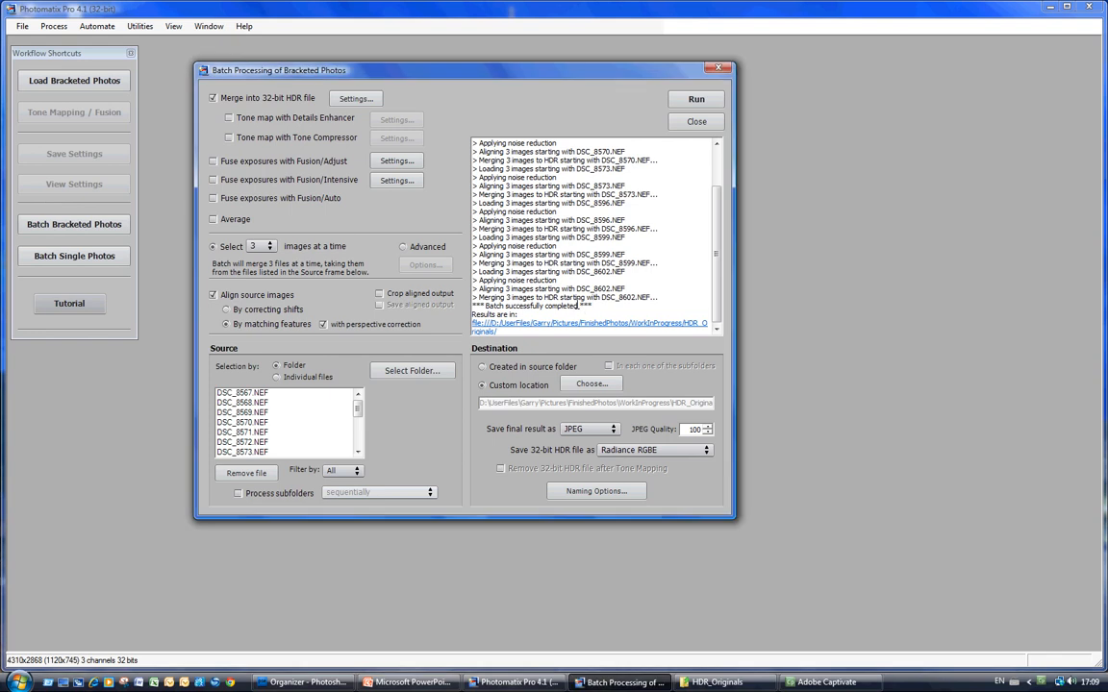
drag(486, 305, 580, 307)
click(639, 311)
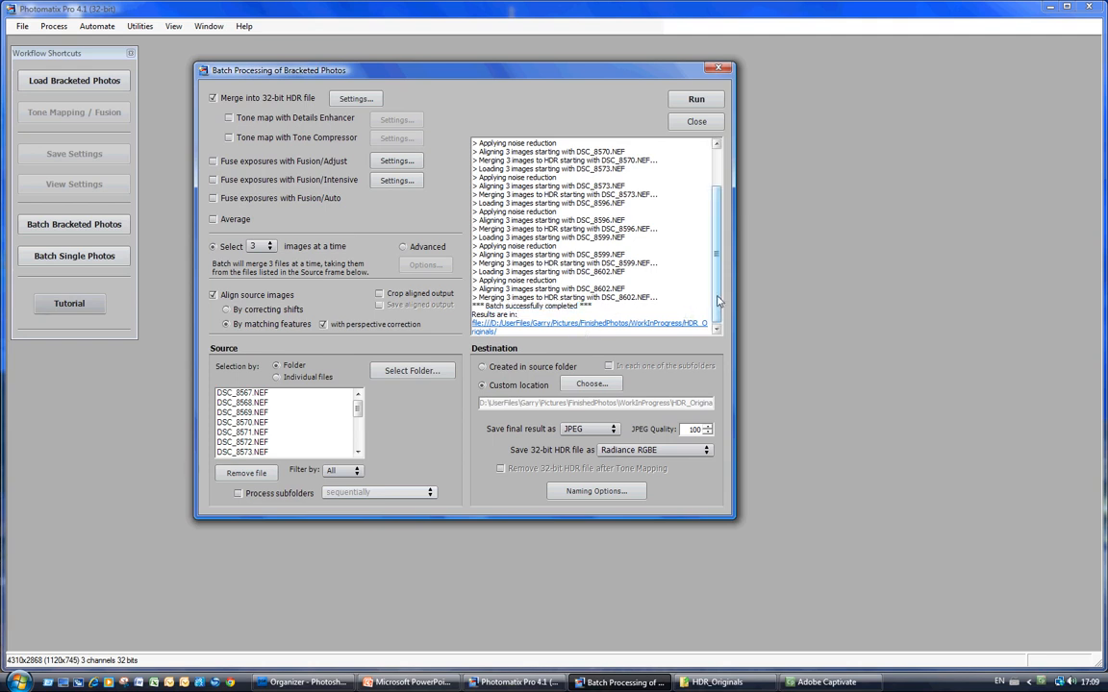
scroll(717, 278, up, 1)
scroll(718, 279, up, 1)
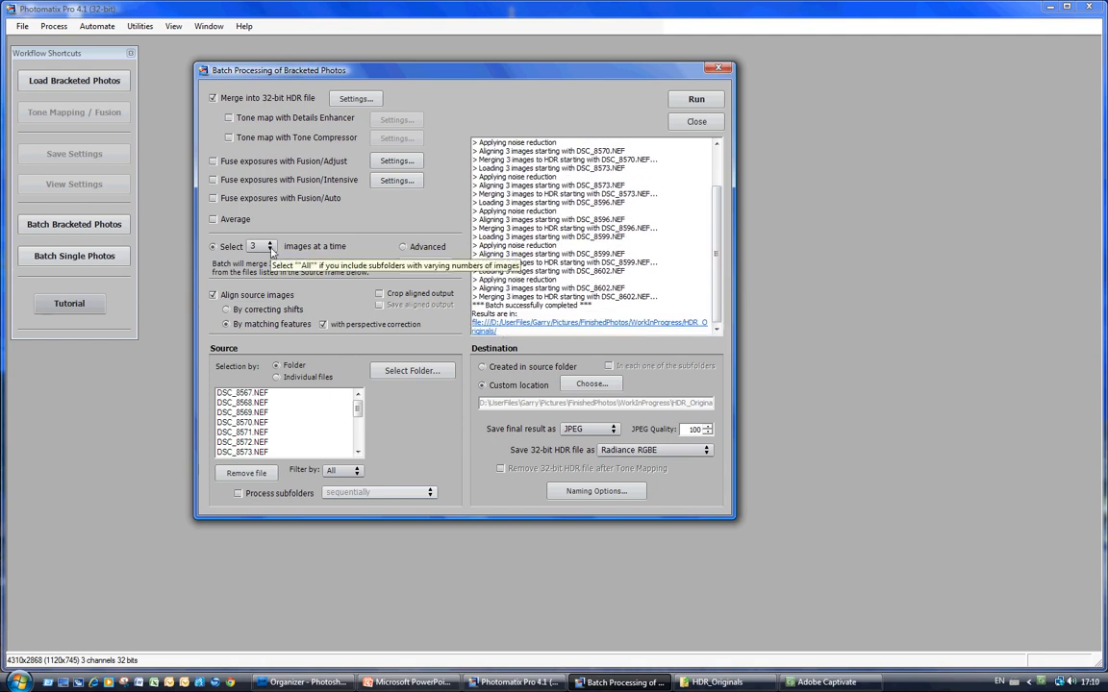
Try a batch size of 7 images at a time and return it to 3.
click(271, 248)
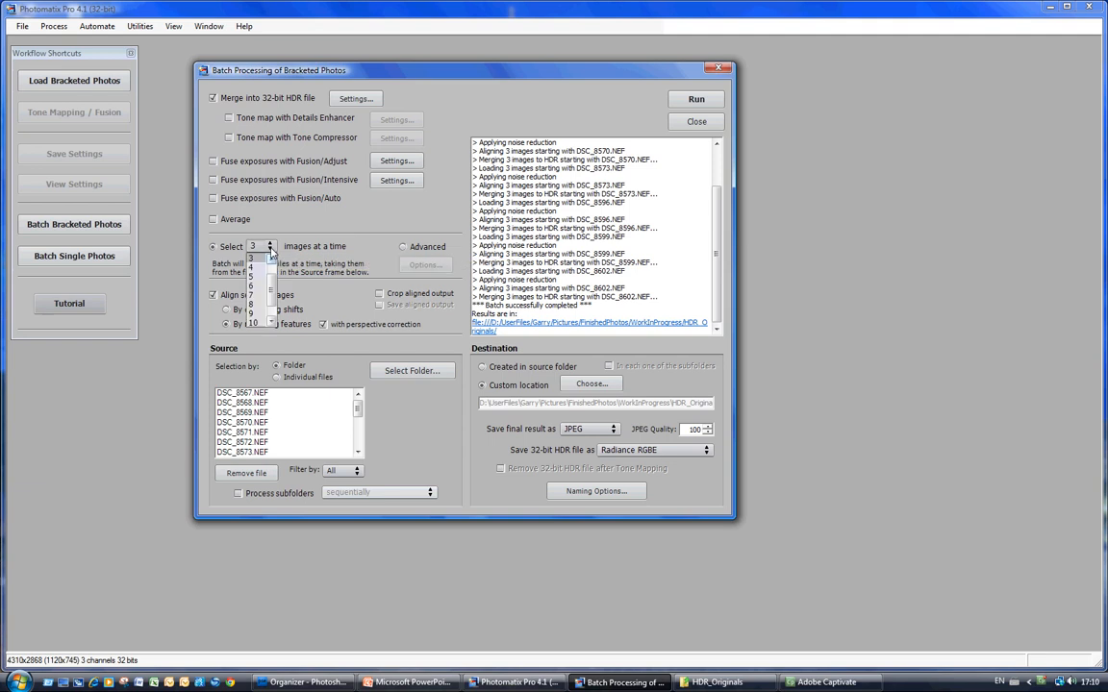
click(254, 296)
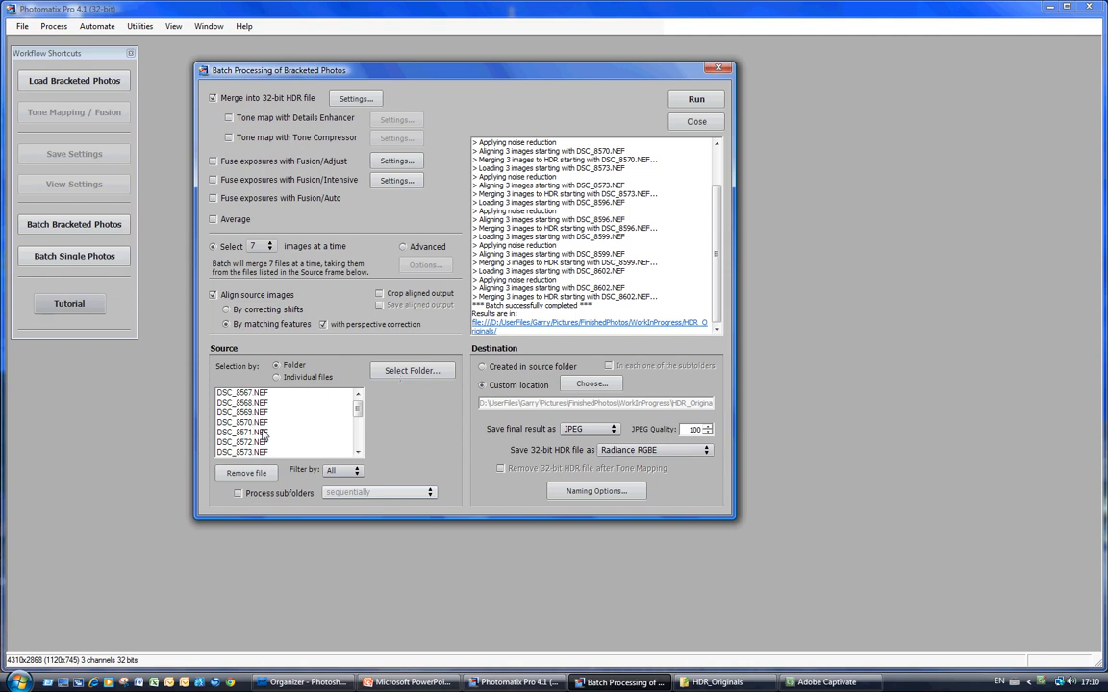
click(271, 248)
click(272, 259)
click(272, 259)
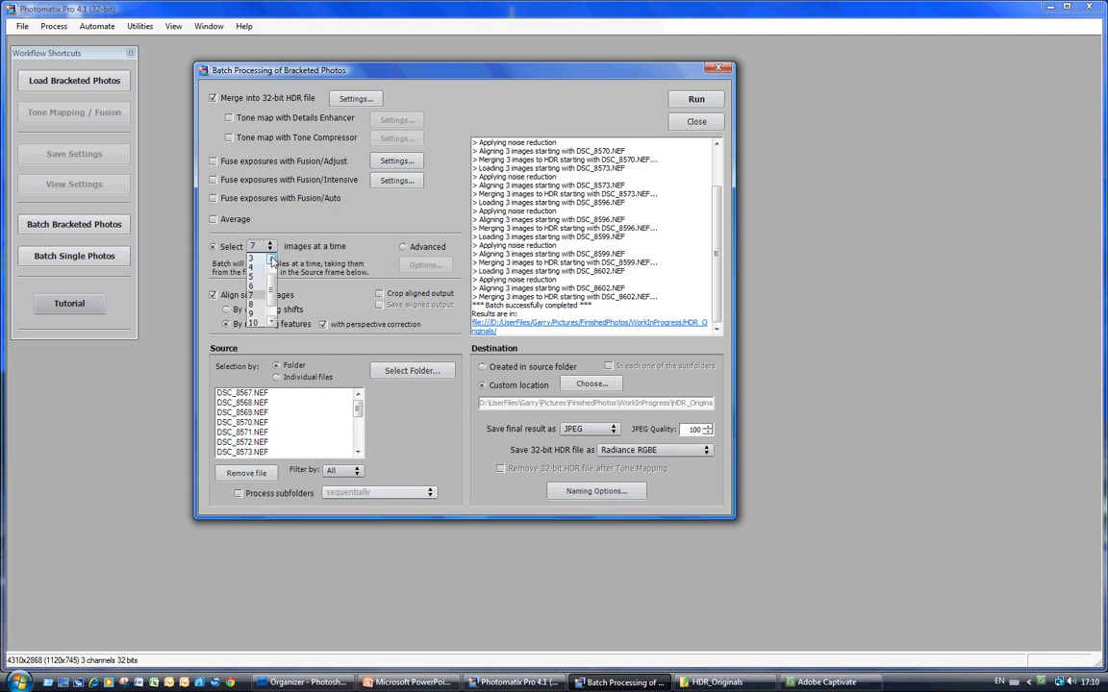
click(263, 262)
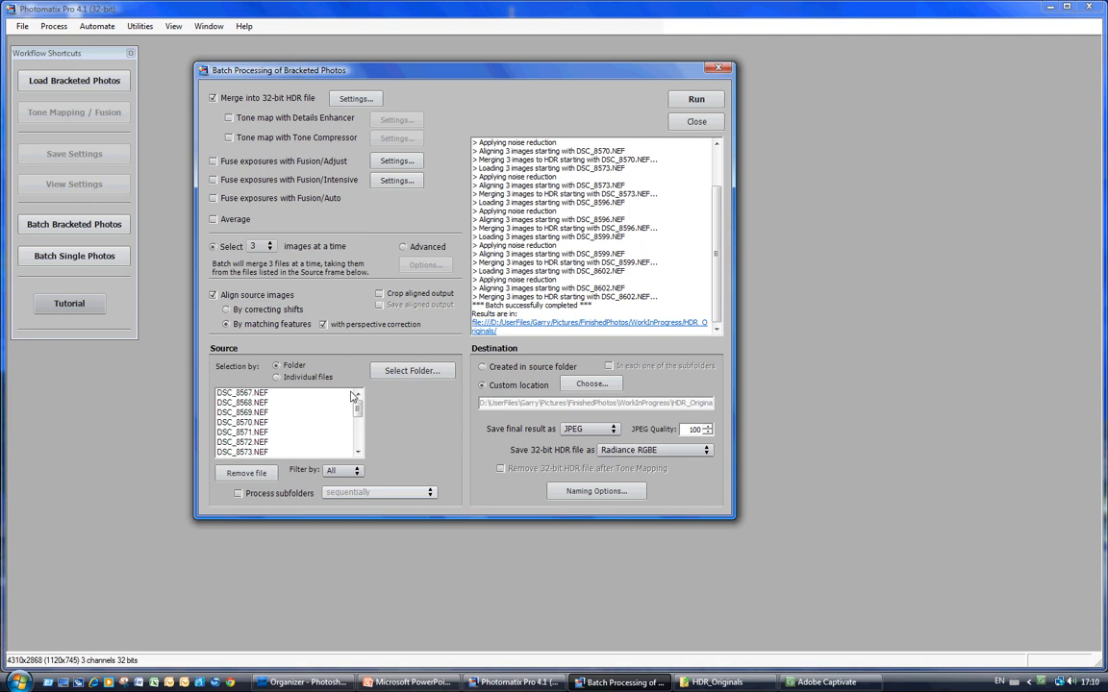
Check the output naming options without changing them, and close the batch processing dialog.
click(575, 492)
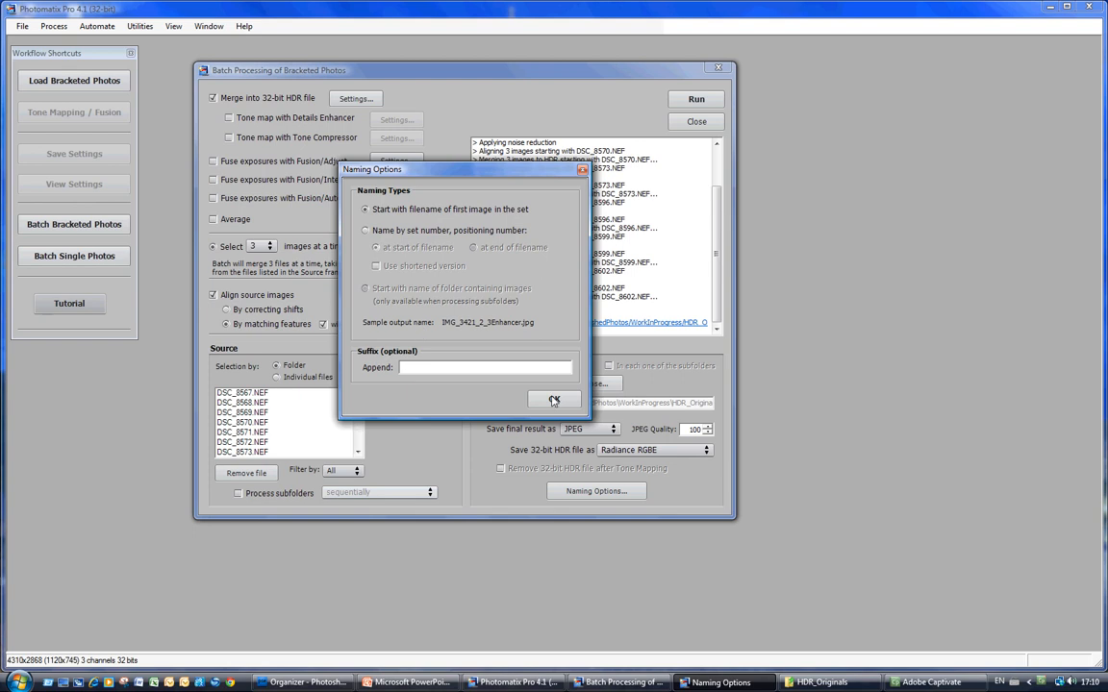
click(581, 169)
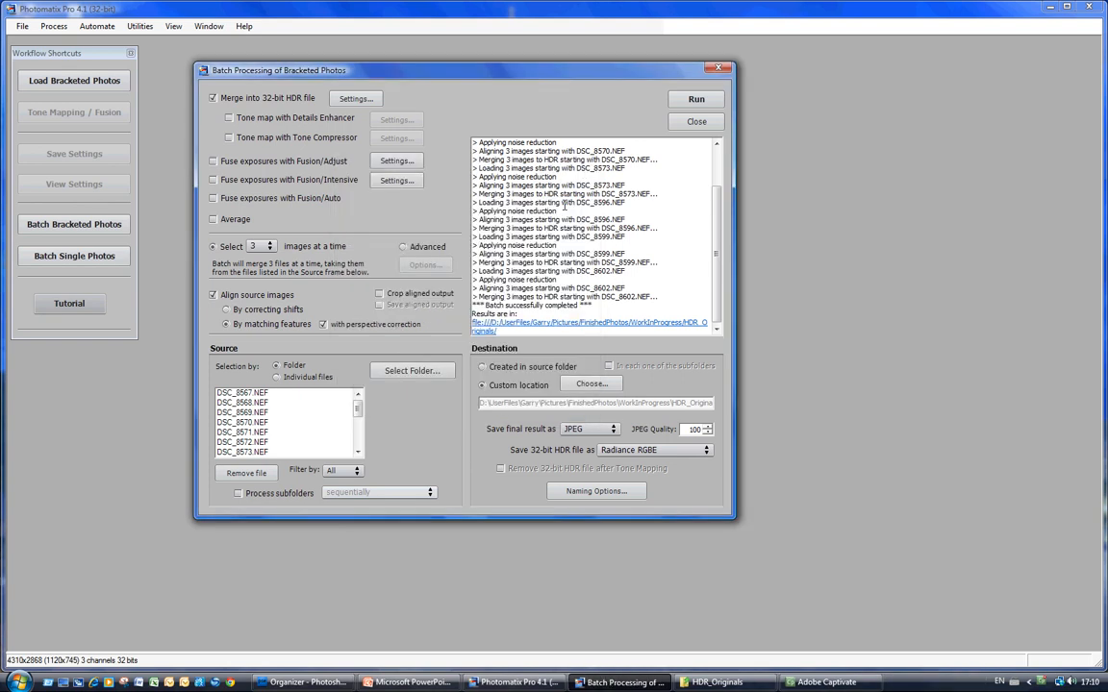
click(696, 122)
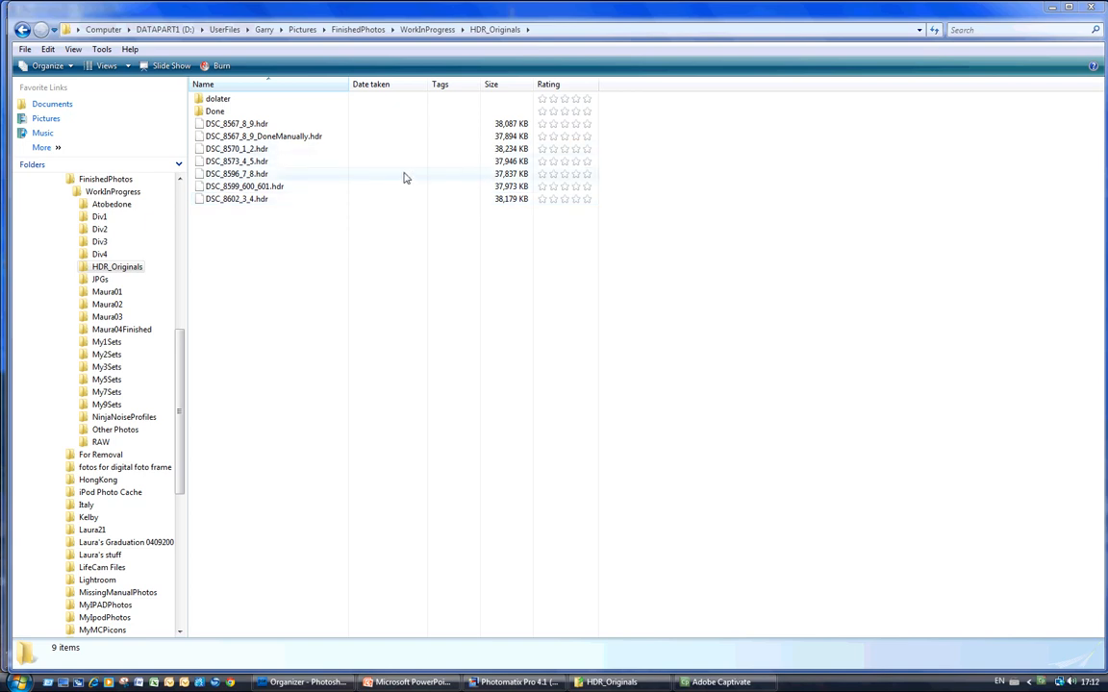
Compare the file details of DSC_8567_8_9.hdr and DSC_8567_8_9_DoneManually.hdr in the HDR_Originals folder.
click(235, 123)
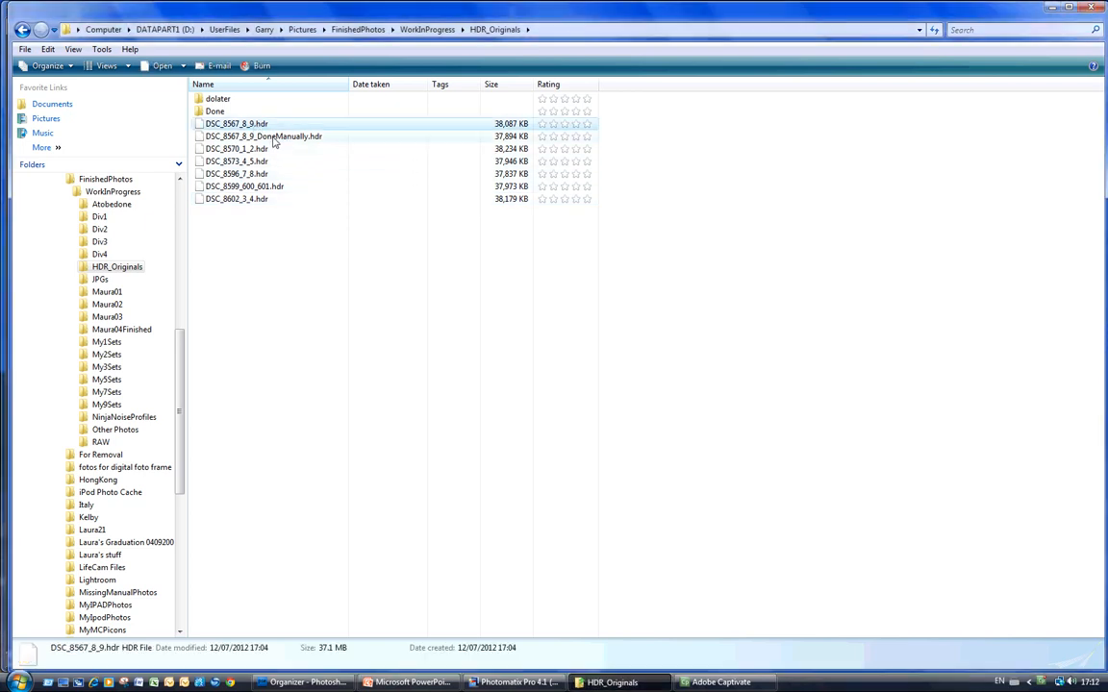
click(275, 140)
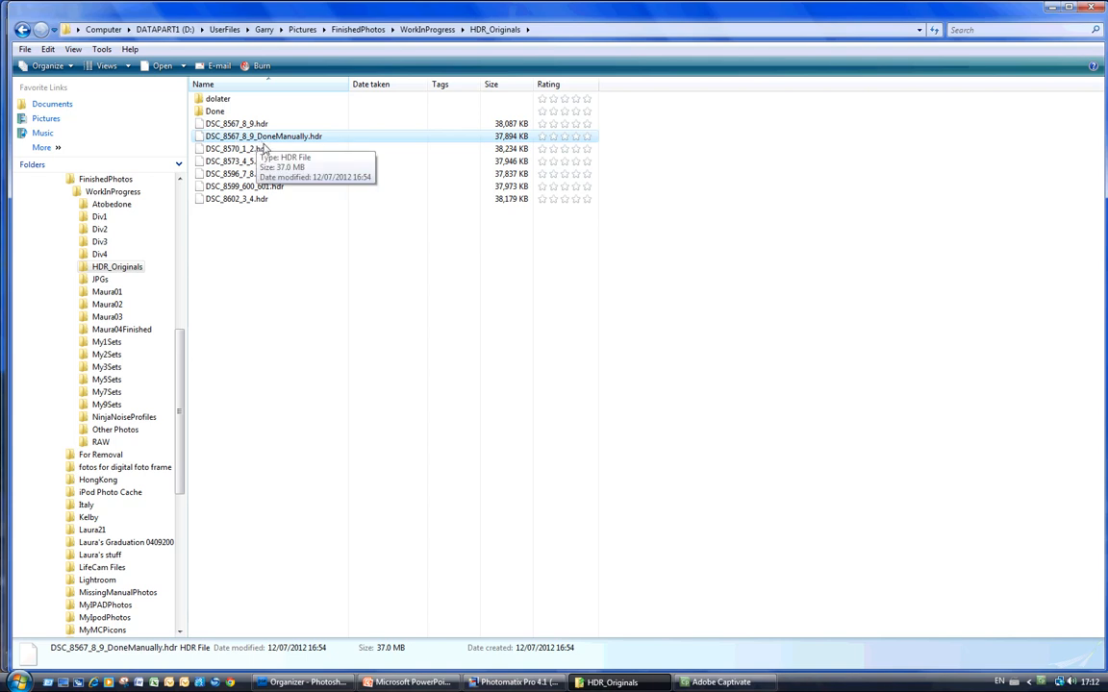
click(505, 124)
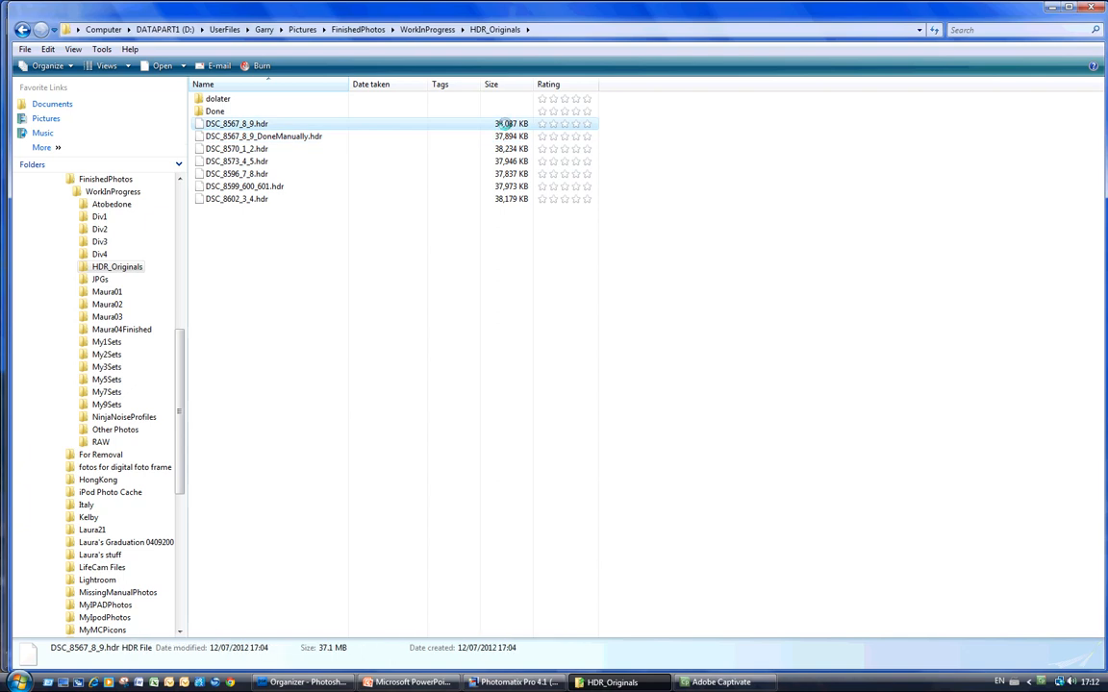
click(329, 140)
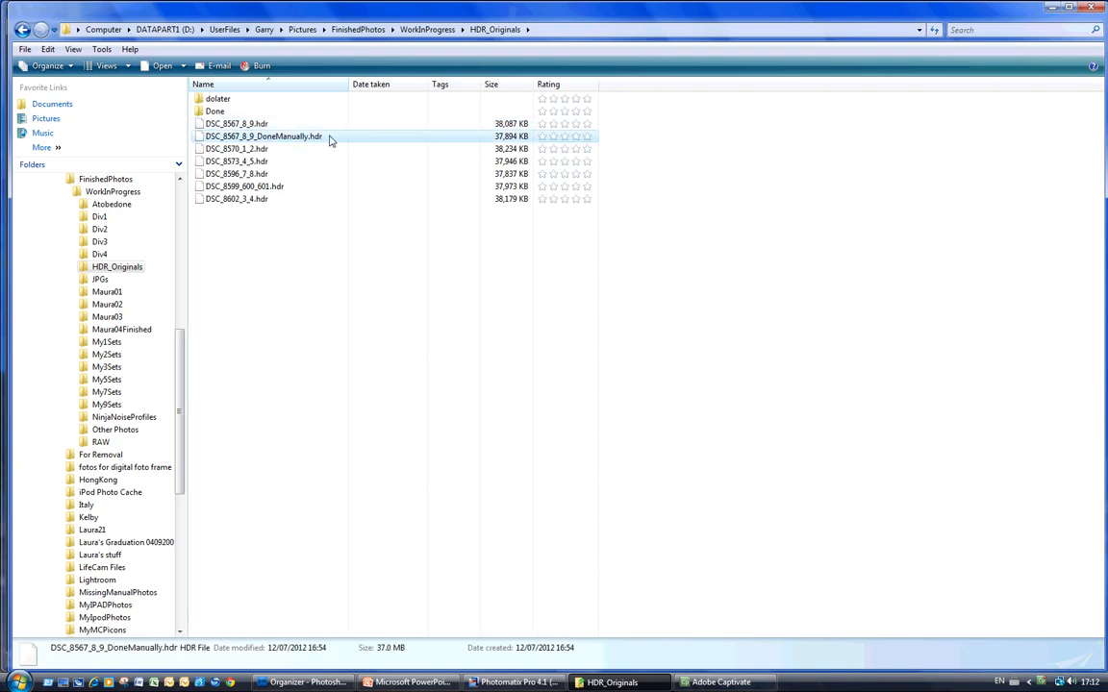